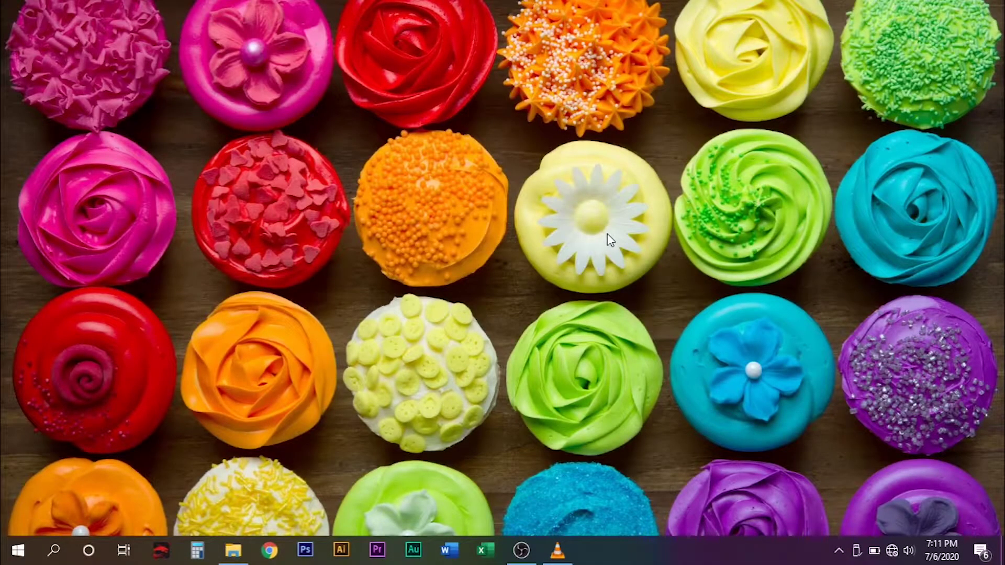
left_click(547, 550)
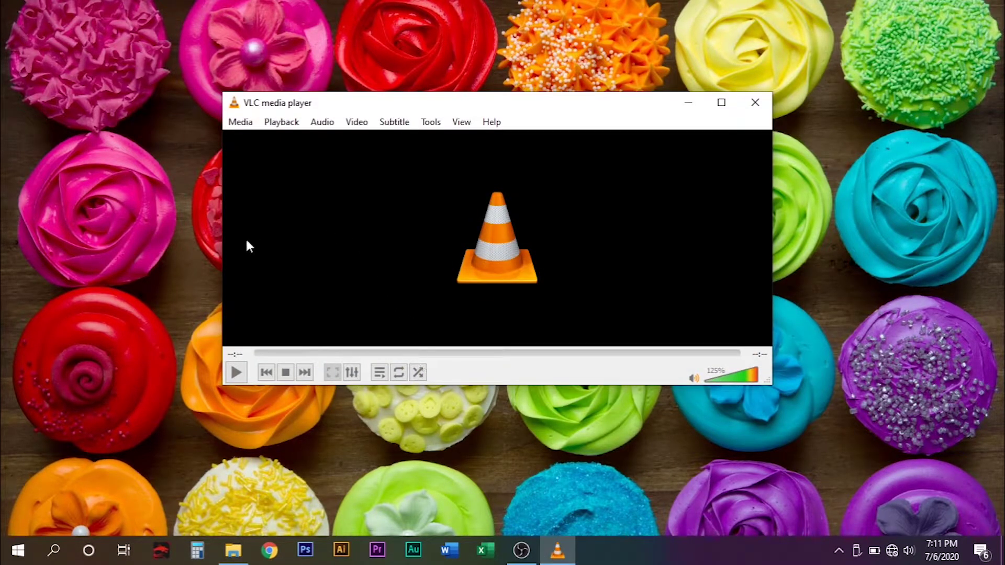
left_click(236, 374)
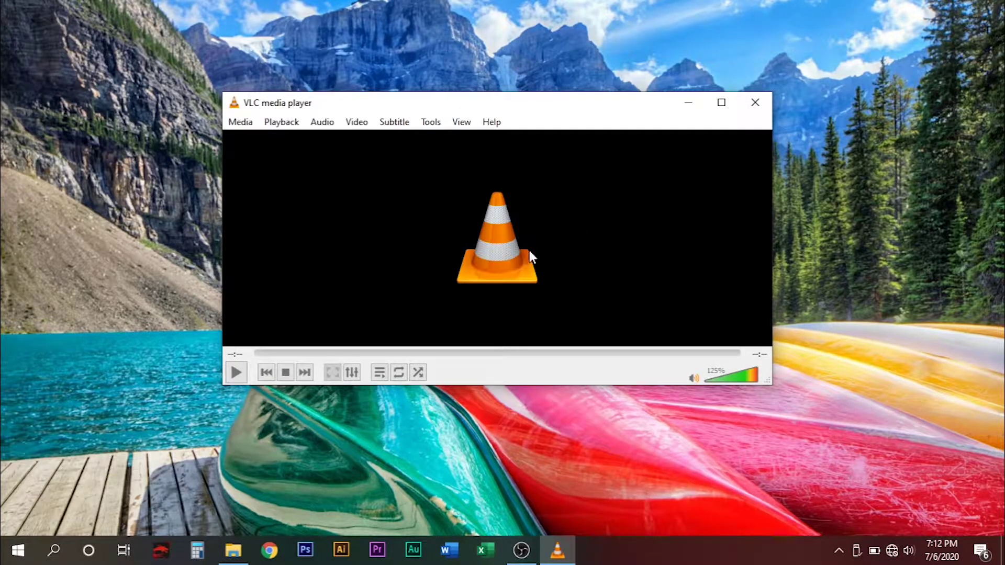
left_click(687, 103)
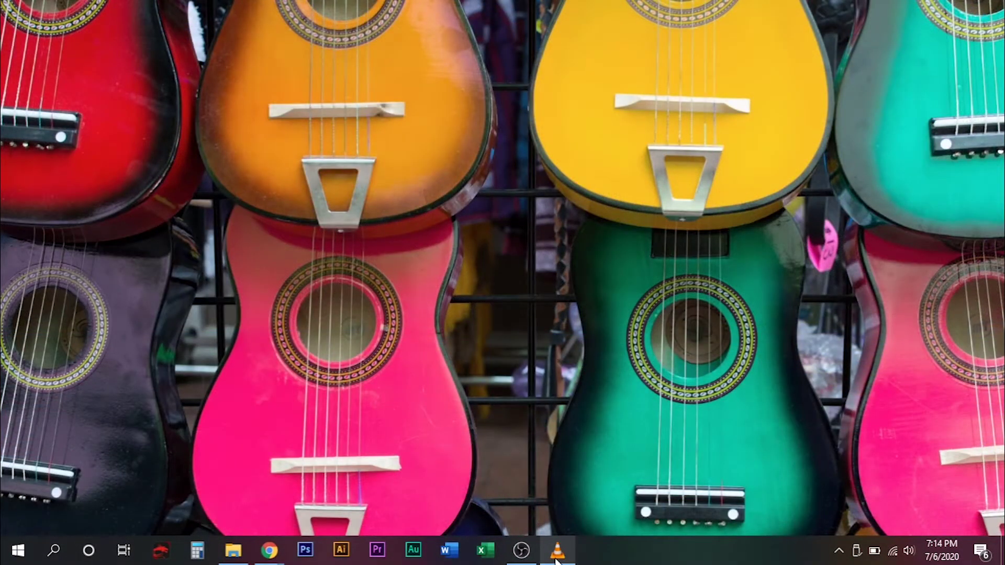
Switch to VLC media player, check for program updates and accept the download of version 3.0.11.
left_click(557, 559)
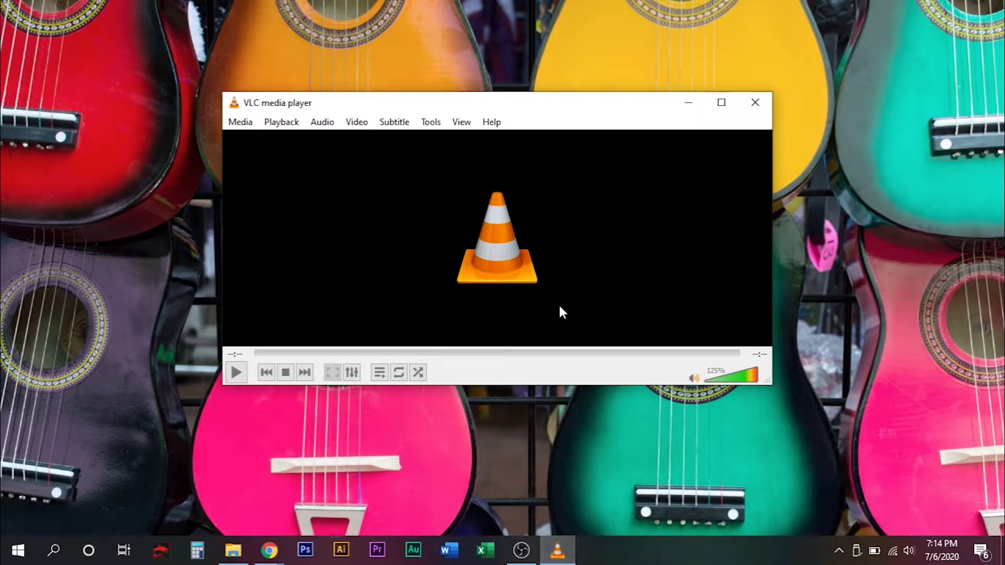
left_click(490, 124)
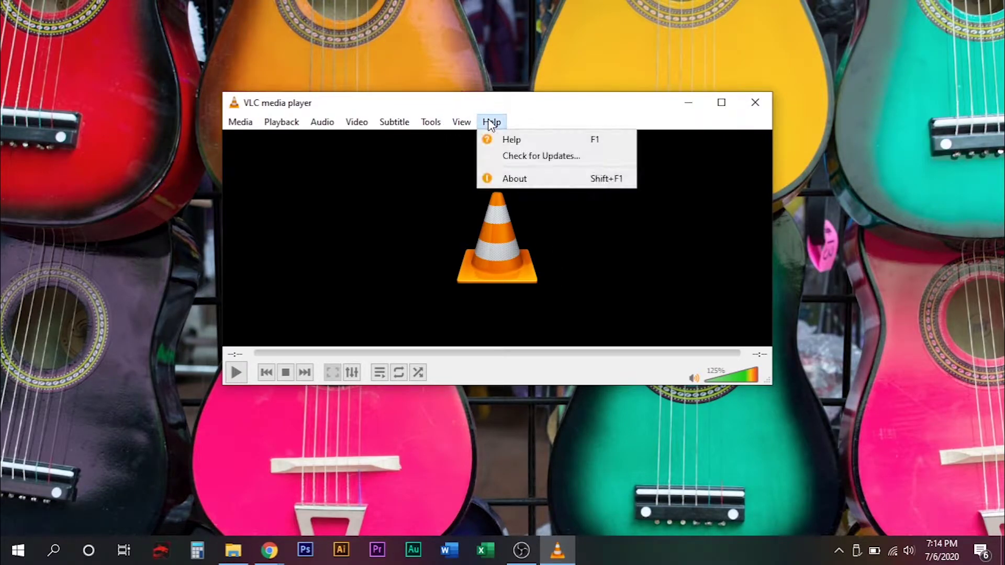
left_click(514, 156)
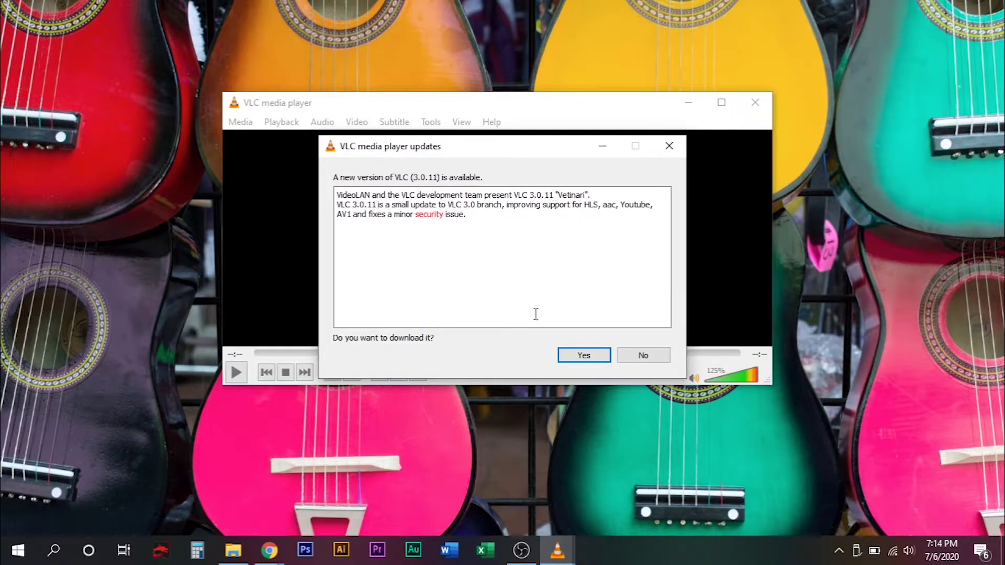
left_click(576, 354)
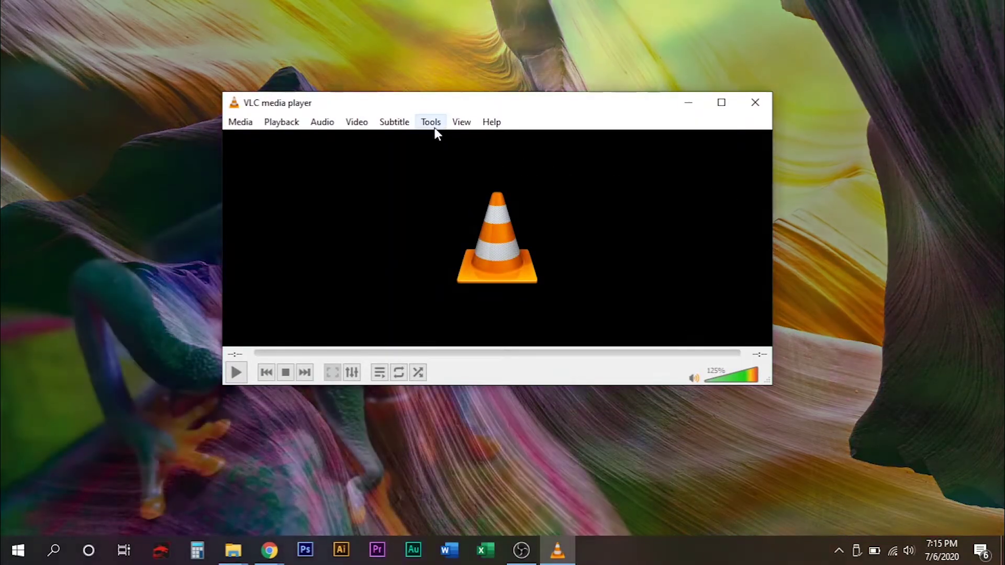
Enable video in VLC's video preferences and save the settings.
left_click(432, 124)
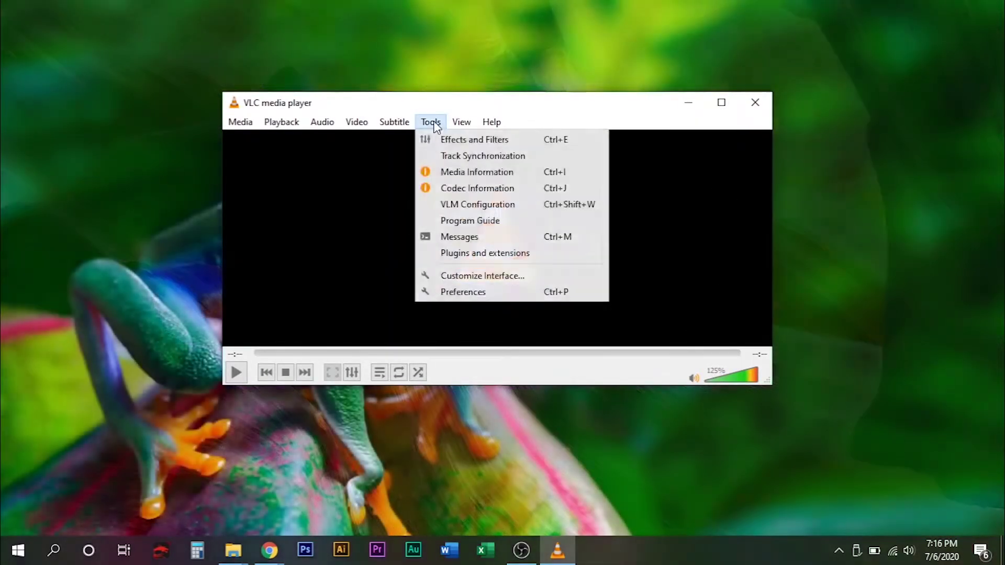
left_click(458, 291)
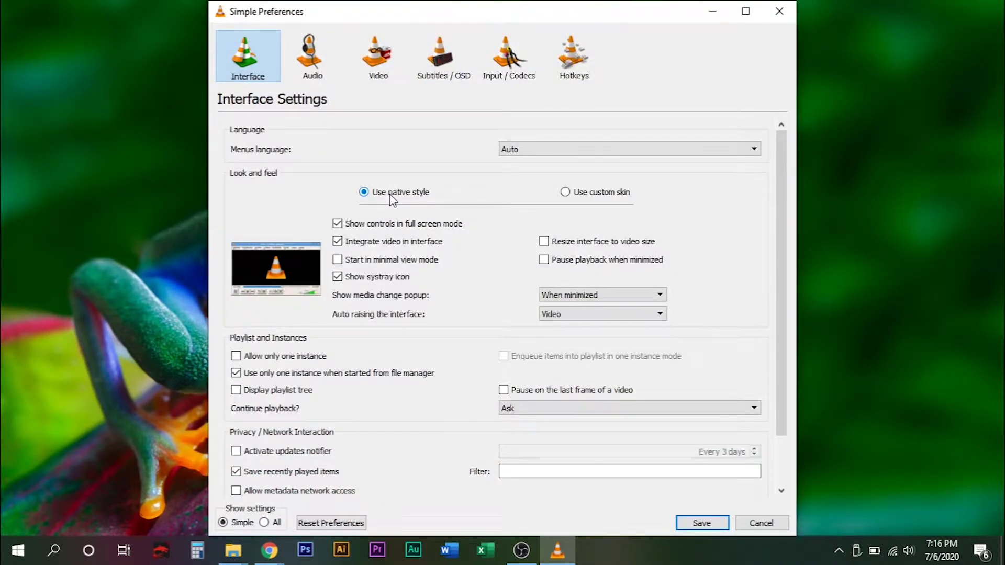
left_click(378, 58)
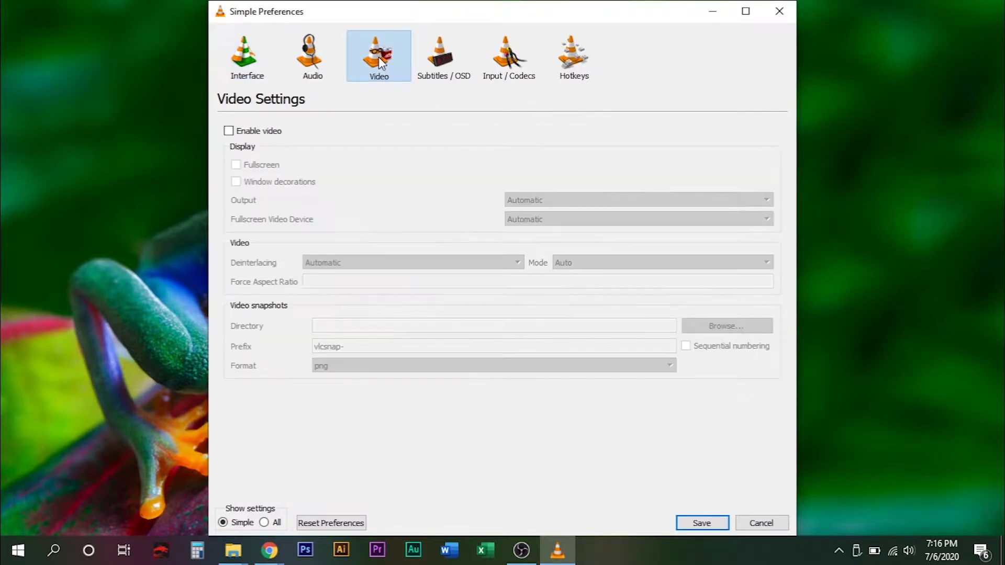
left_click(229, 131)
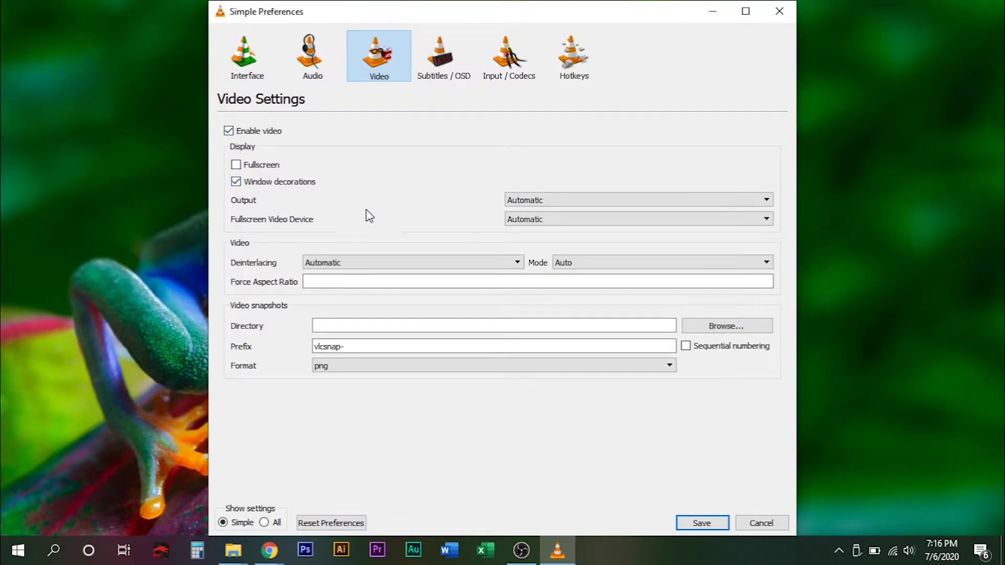
left_click(693, 526)
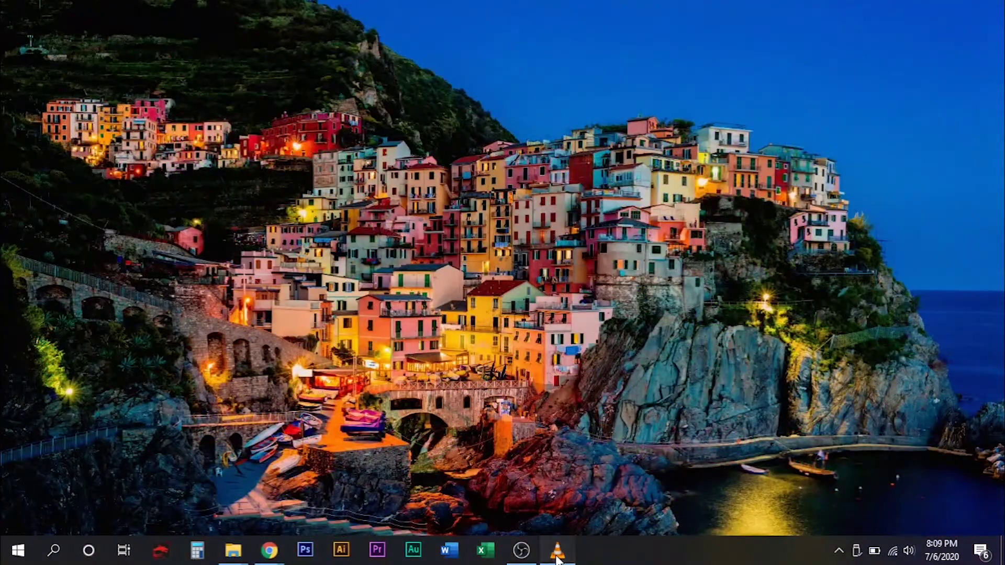
Disable hardware-accelerated decoding in VLC's input and codecs preferences and save the settings.
left_click(558, 559)
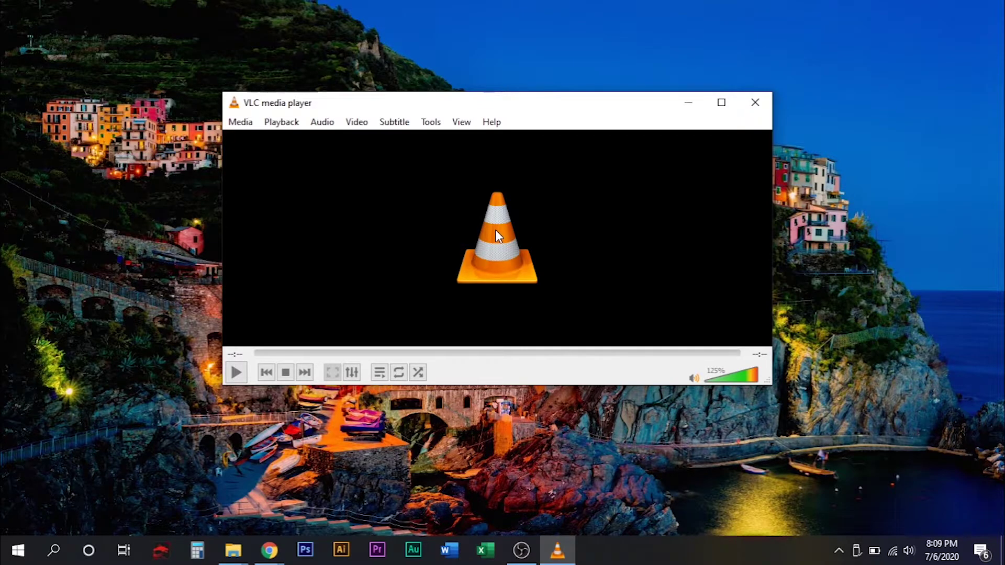
key("ctrl+p")
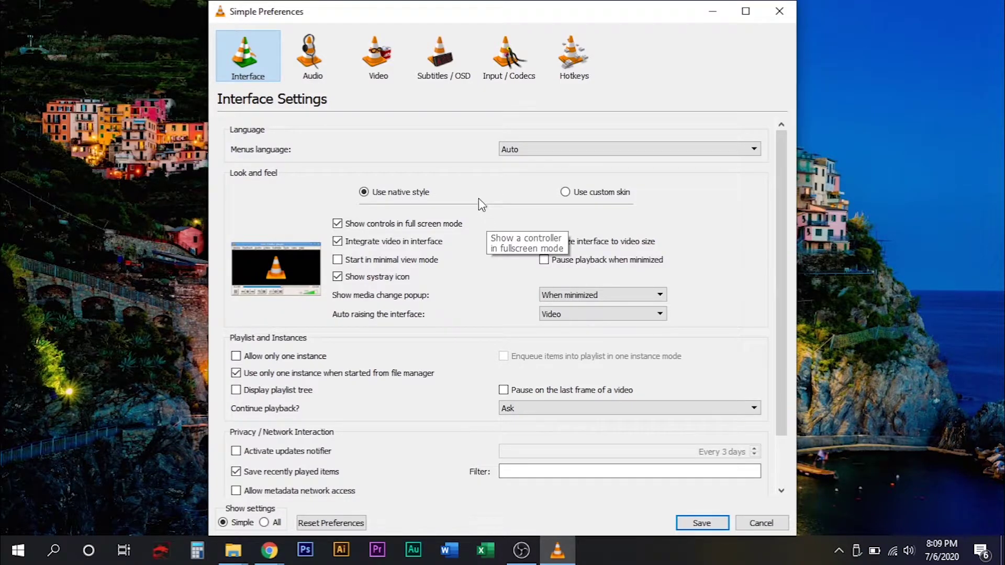
left_click(495, 63)
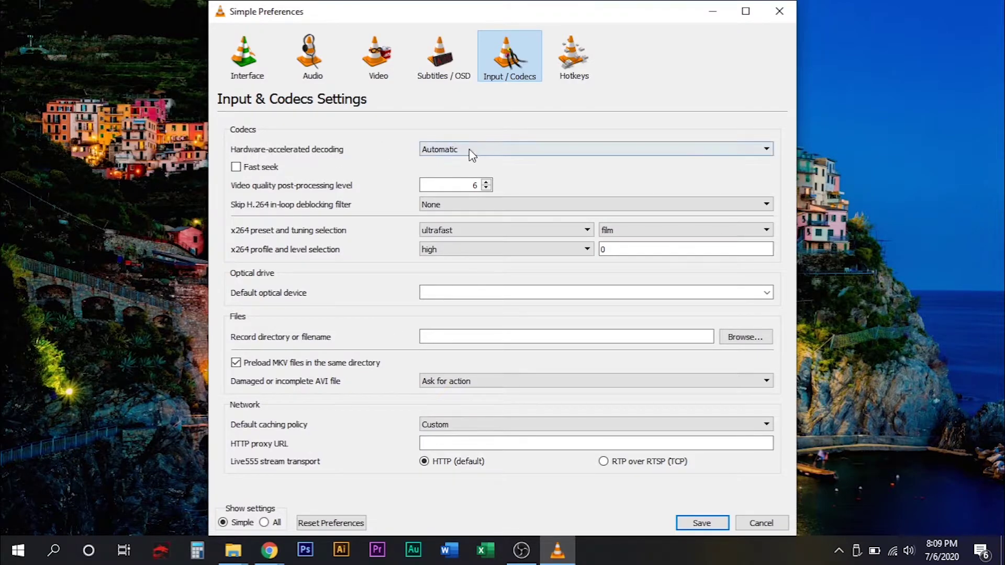
left_click(482, 150)
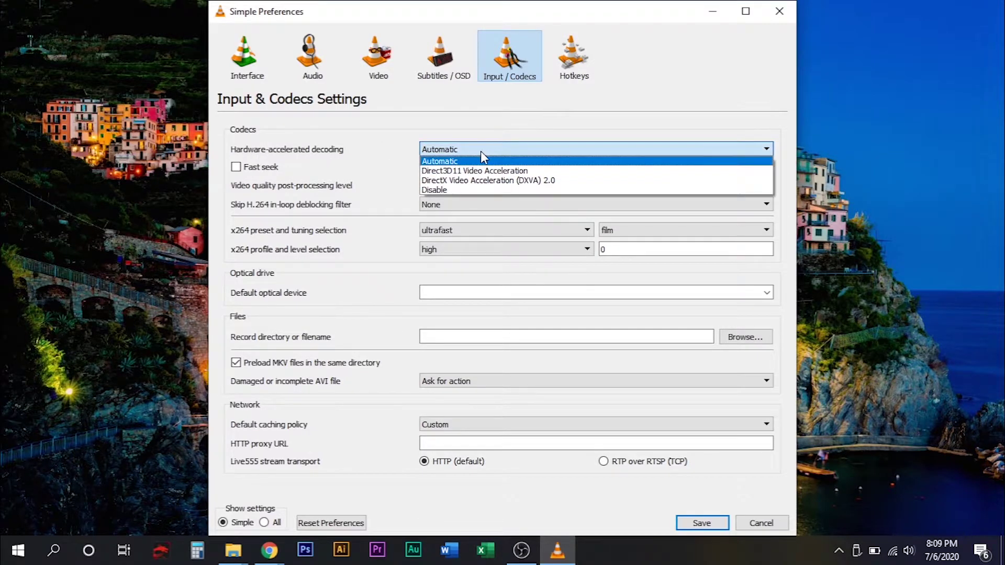
left_click(463, 191)
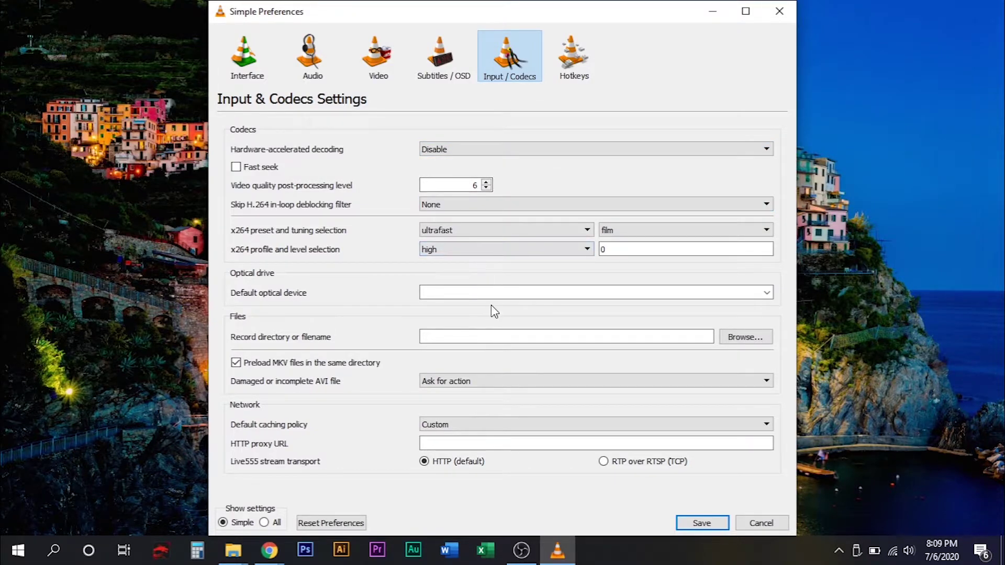
left_click(698, 523)
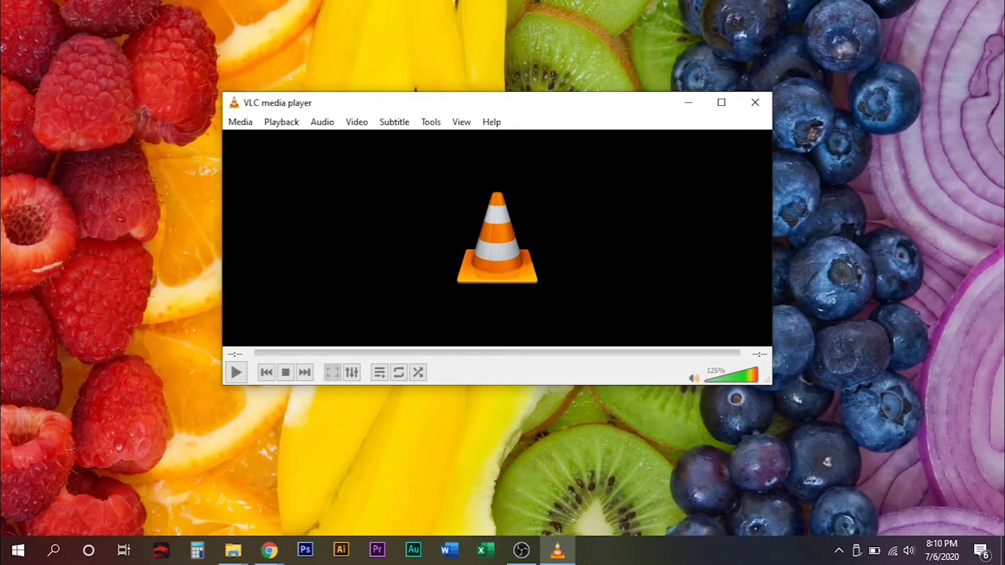
Switch to Chrome, search Google for "vlc media player" and open the official VideoLAN download page.
key("alt+Tab")
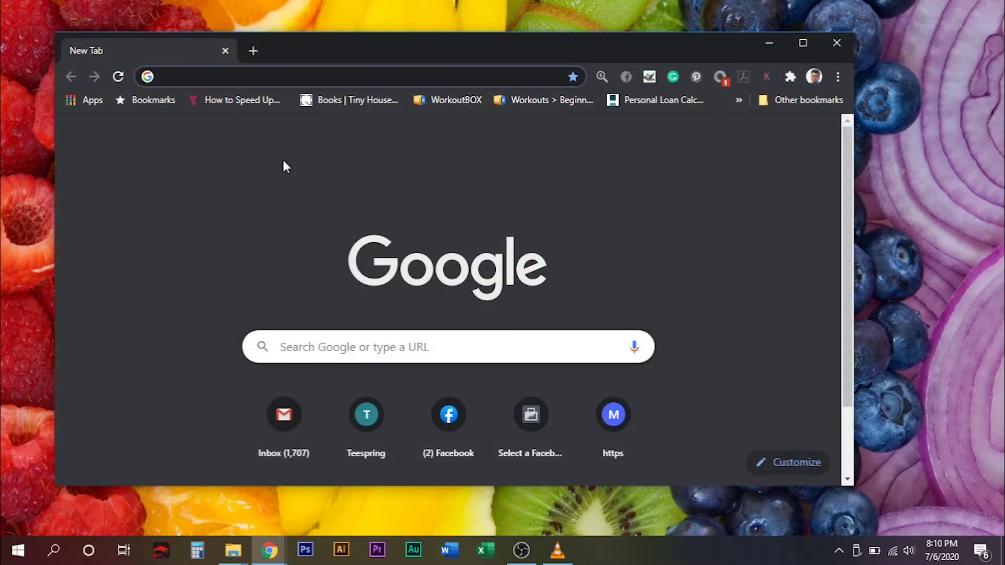
type("vlc ")
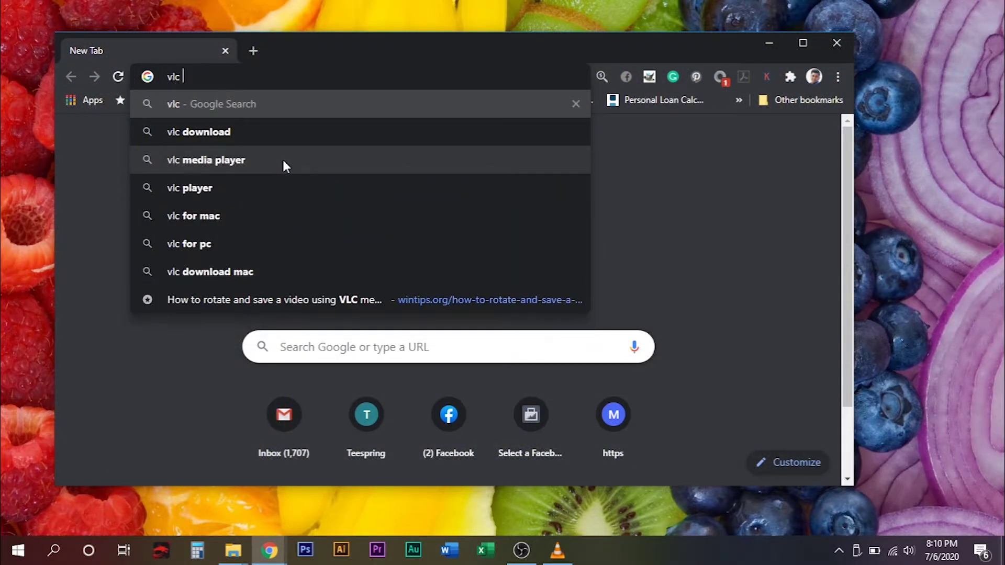
type("media p")
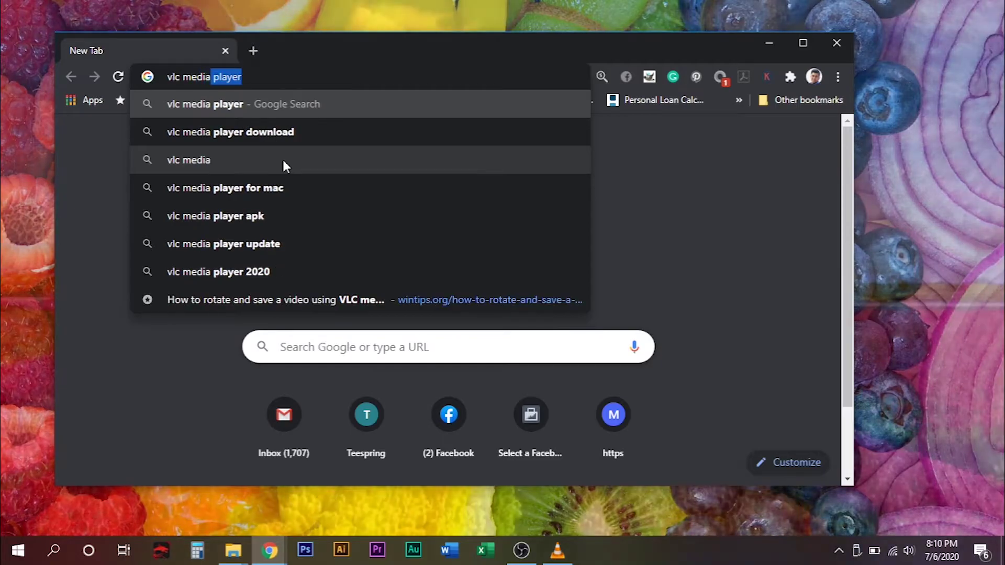
type("layer")
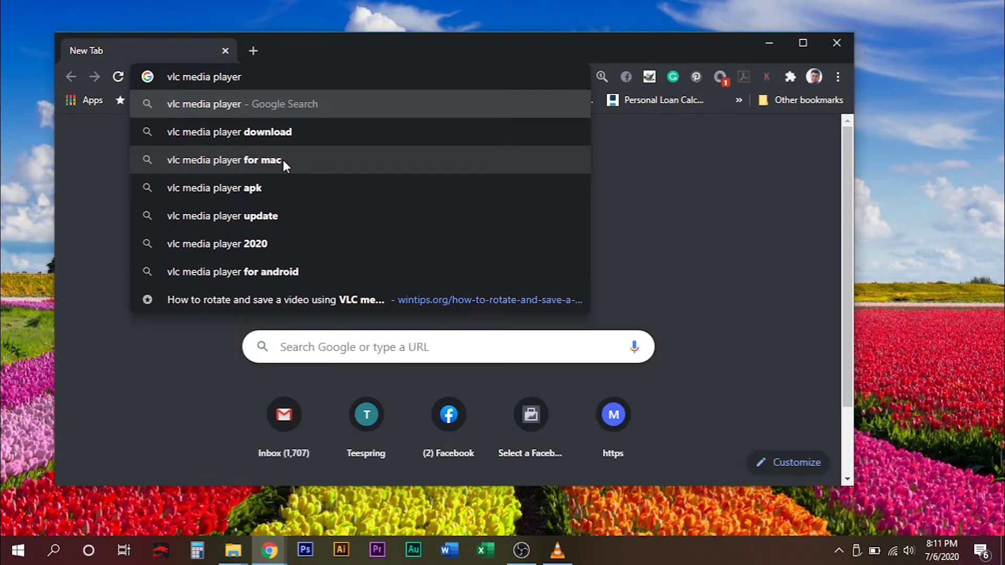
key("Return")
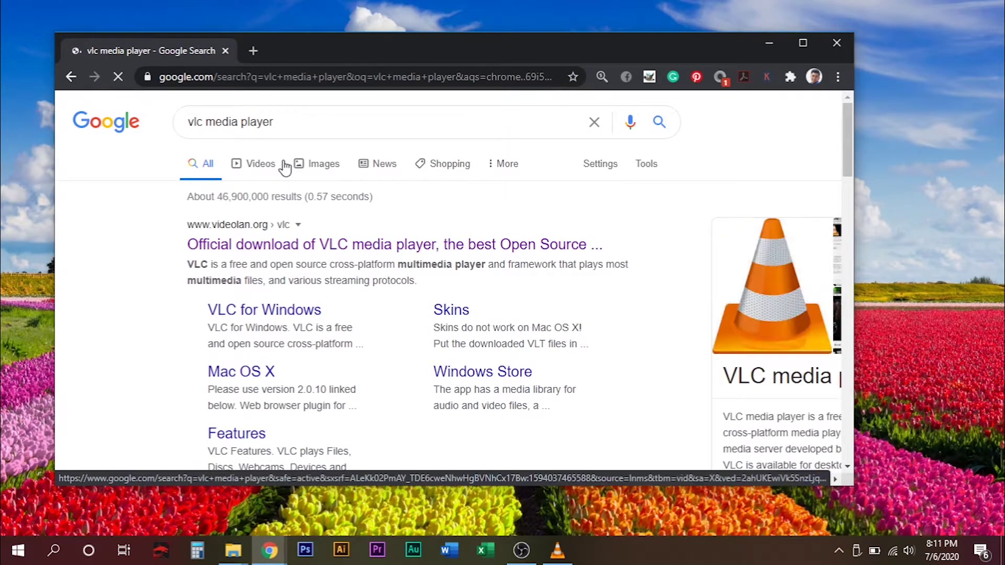
left_click(330, 245)
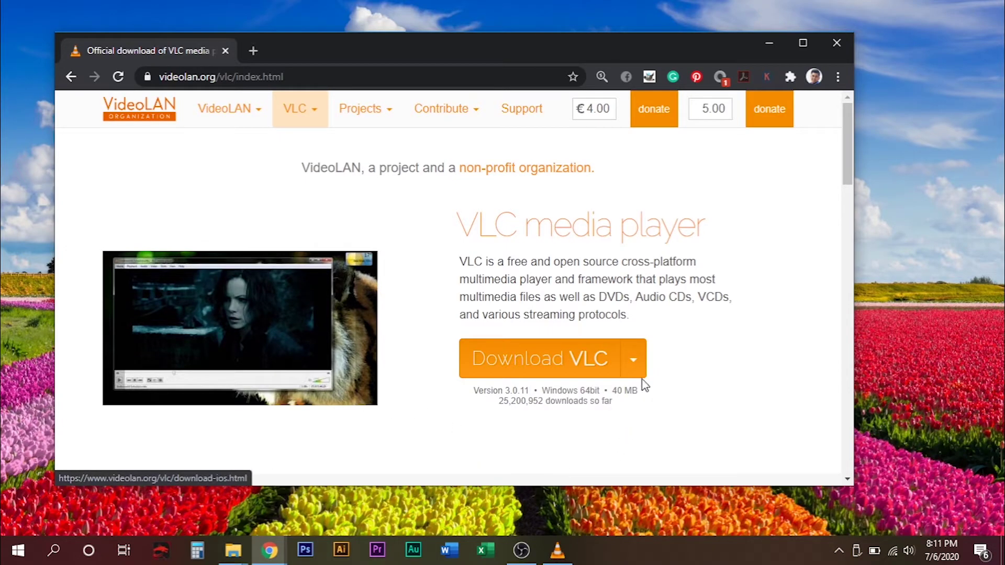
Download the Windows 64bit installer of VLC 3.0.11 and keep the file despite the browser's warning.
left_click(636, 364)
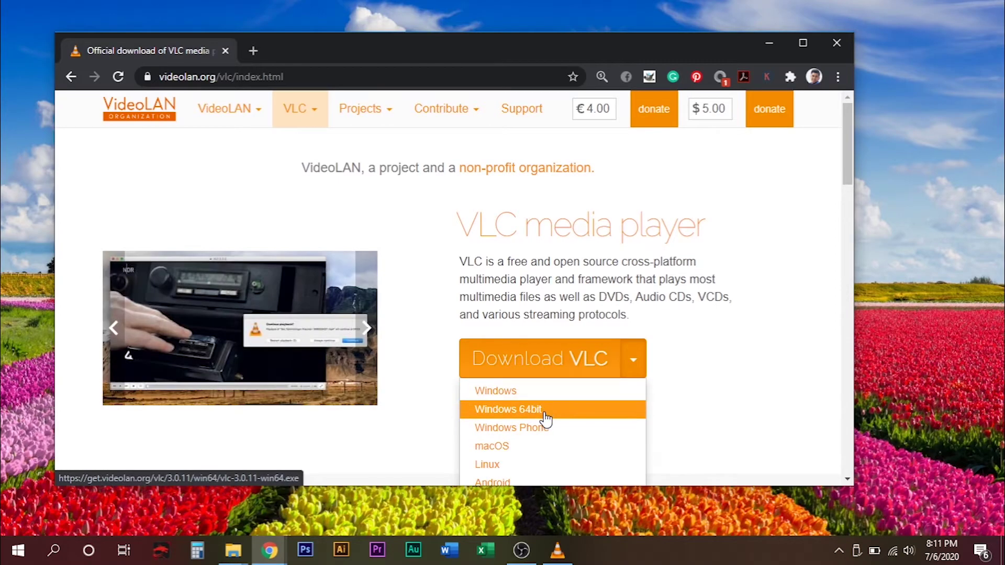
left_click(544, 413)
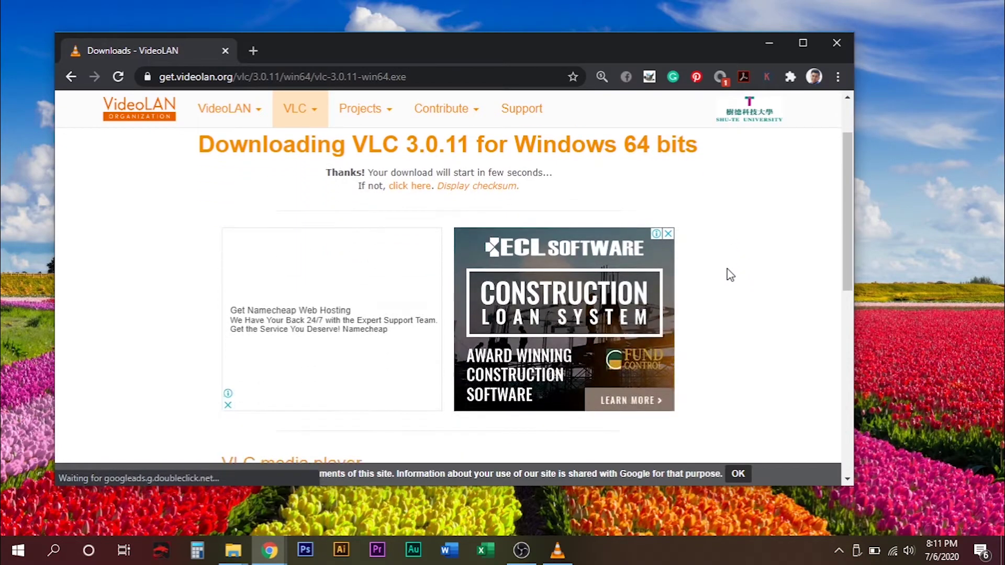
scroll(730, 274, "down", 1)
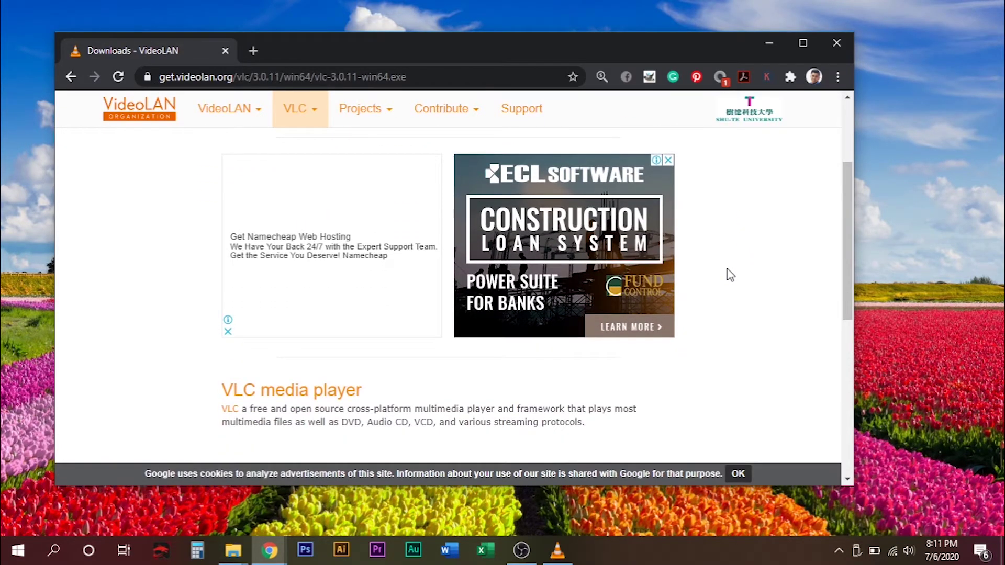
scroll(730, 275, "down", 3)
scroll(730, 274, "up", 5)
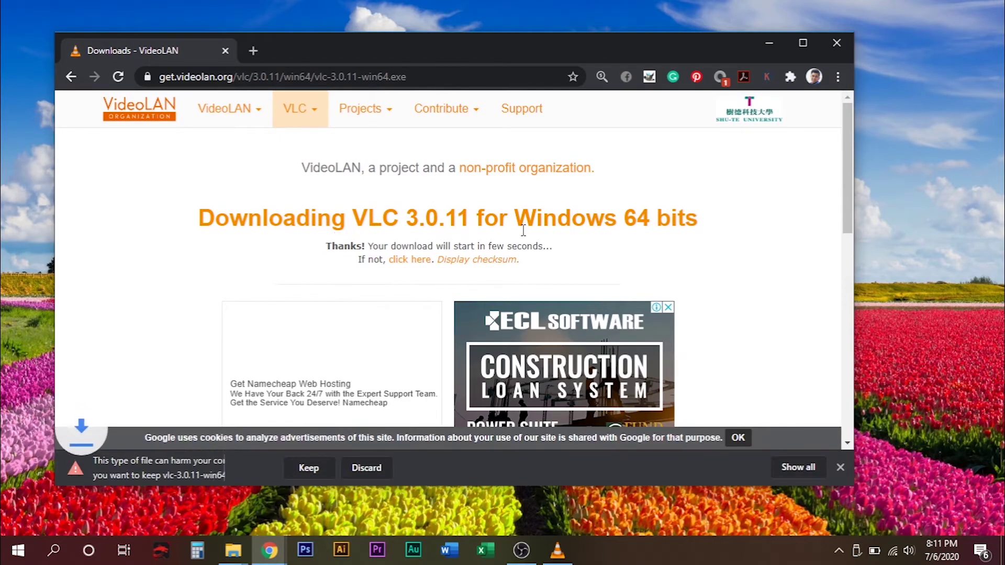
left_click(309, 467)
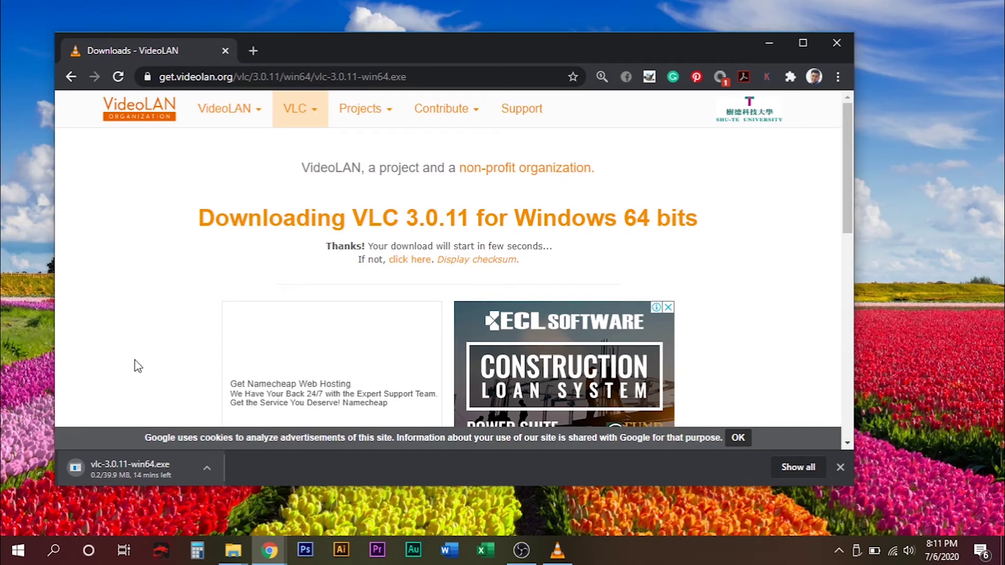